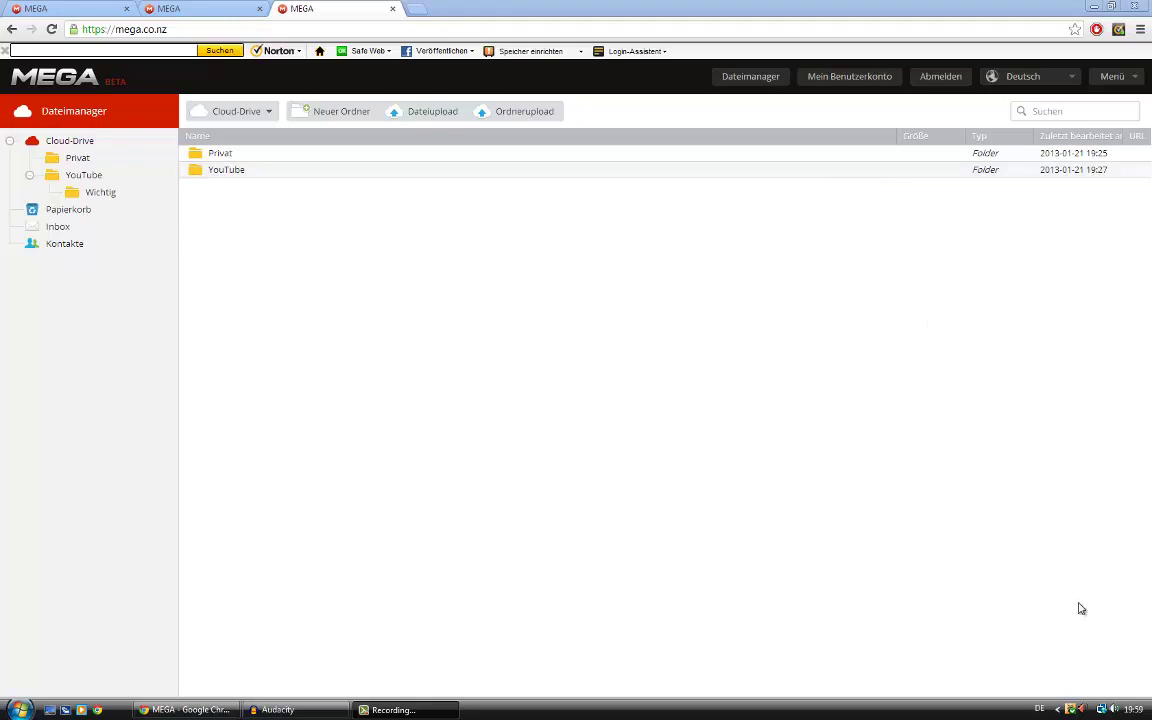
Step: Check the system date and time, and highlight the web address of the open MEGA page
click(1133, 712)
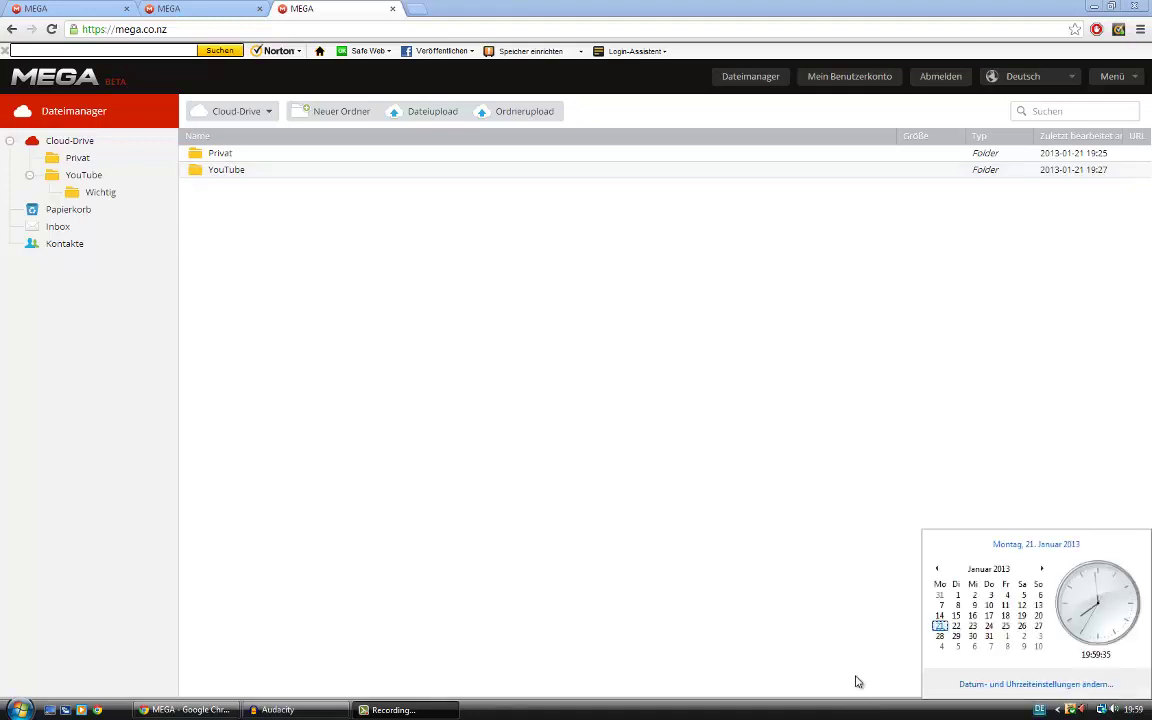
click(839, 658)
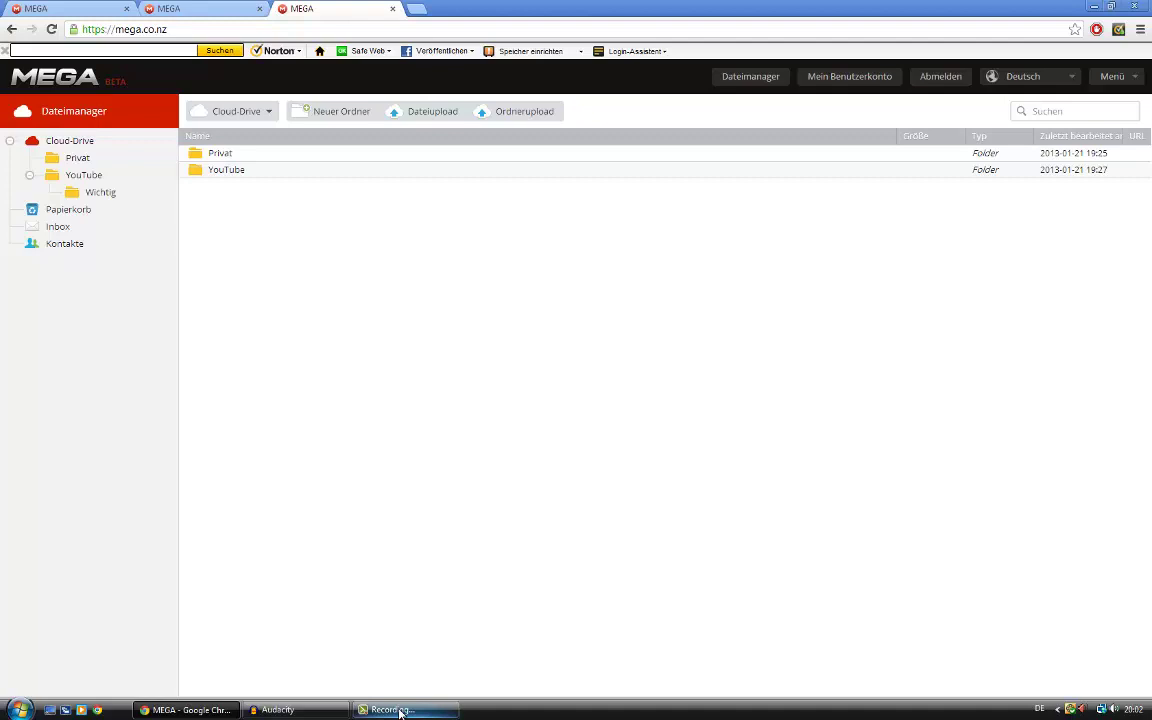
click(110, 30)
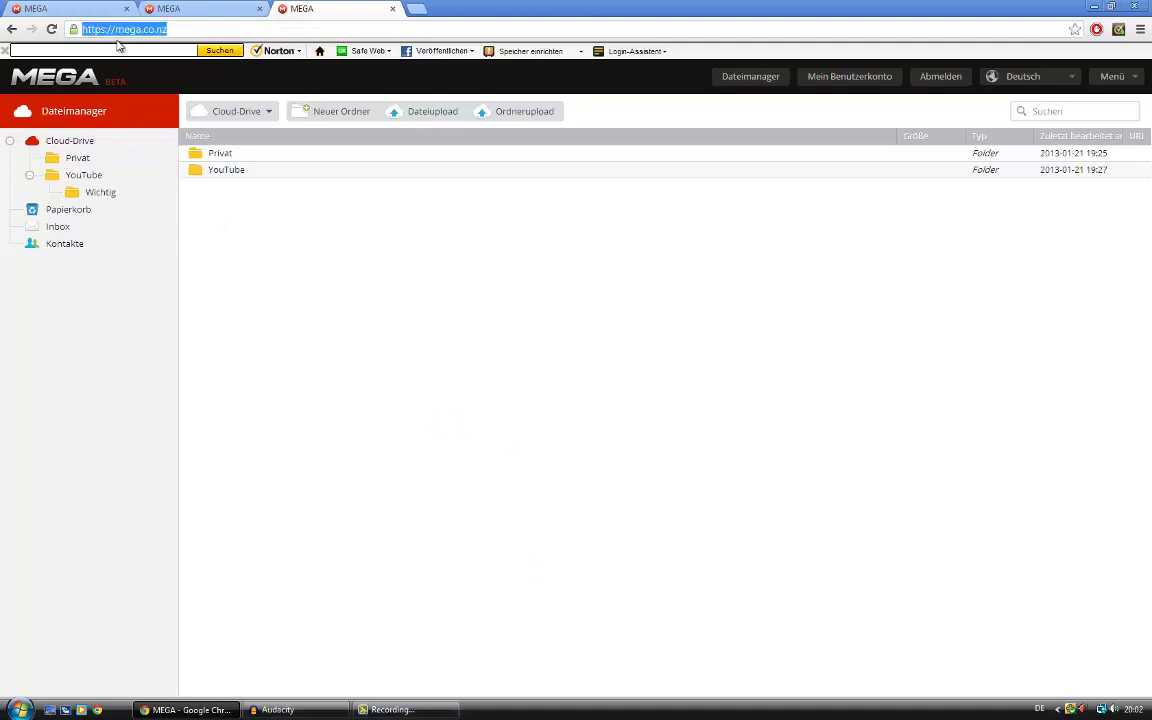
click(292, 281)
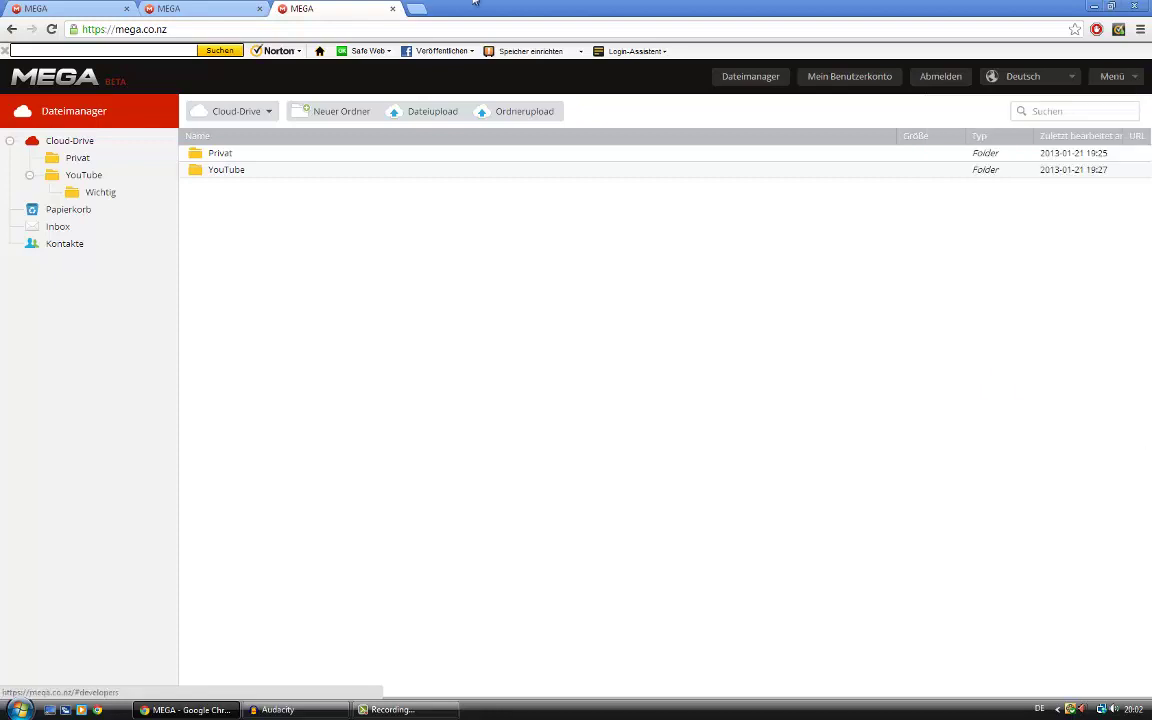
Step: Check the progress of the pending JPG upload and look through the other two open MEGA tabs
click(22, 7)
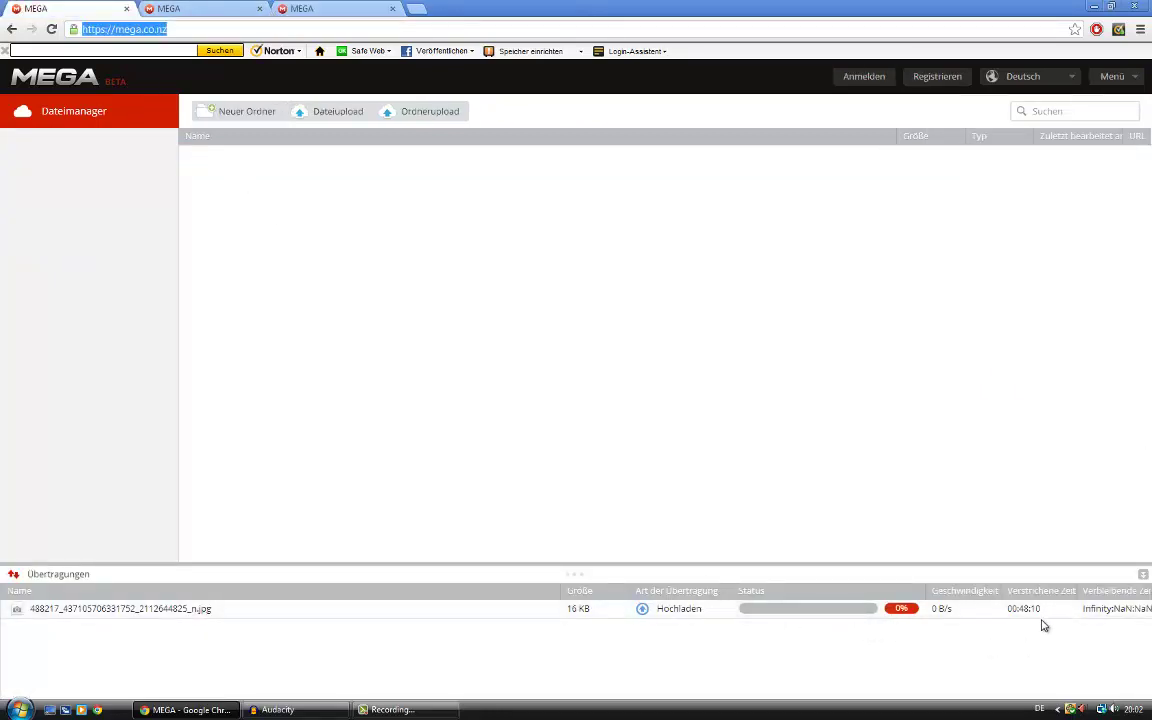
click(180, 8)
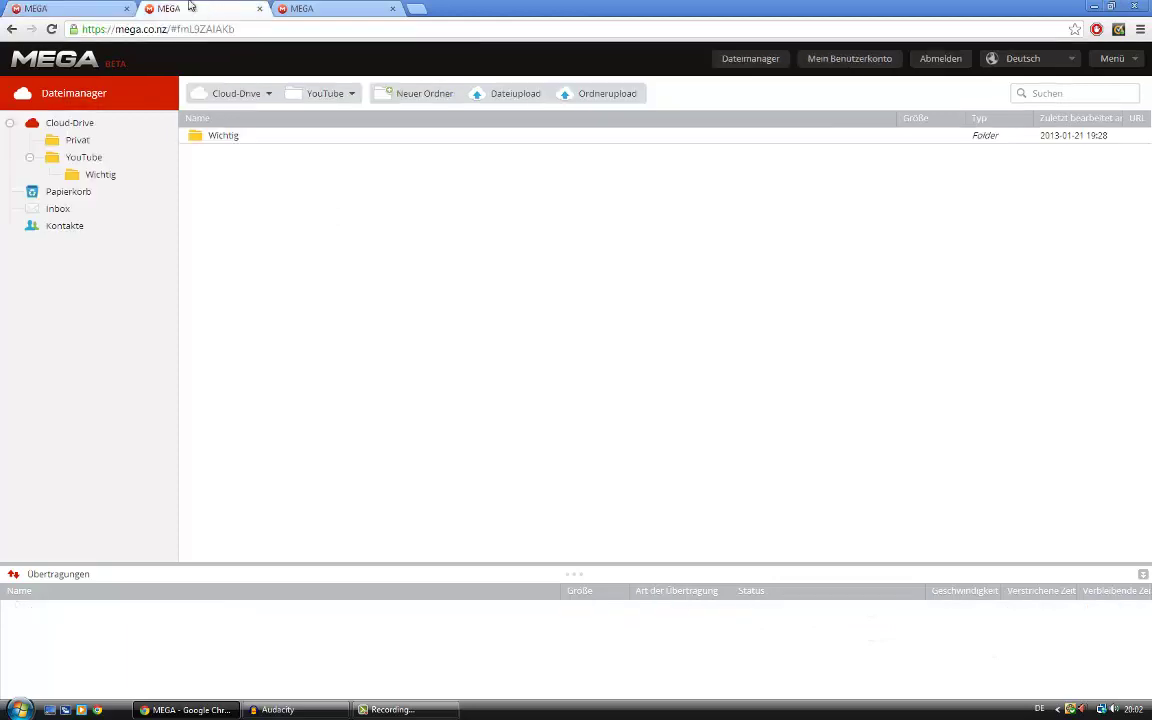
click(70, 8)
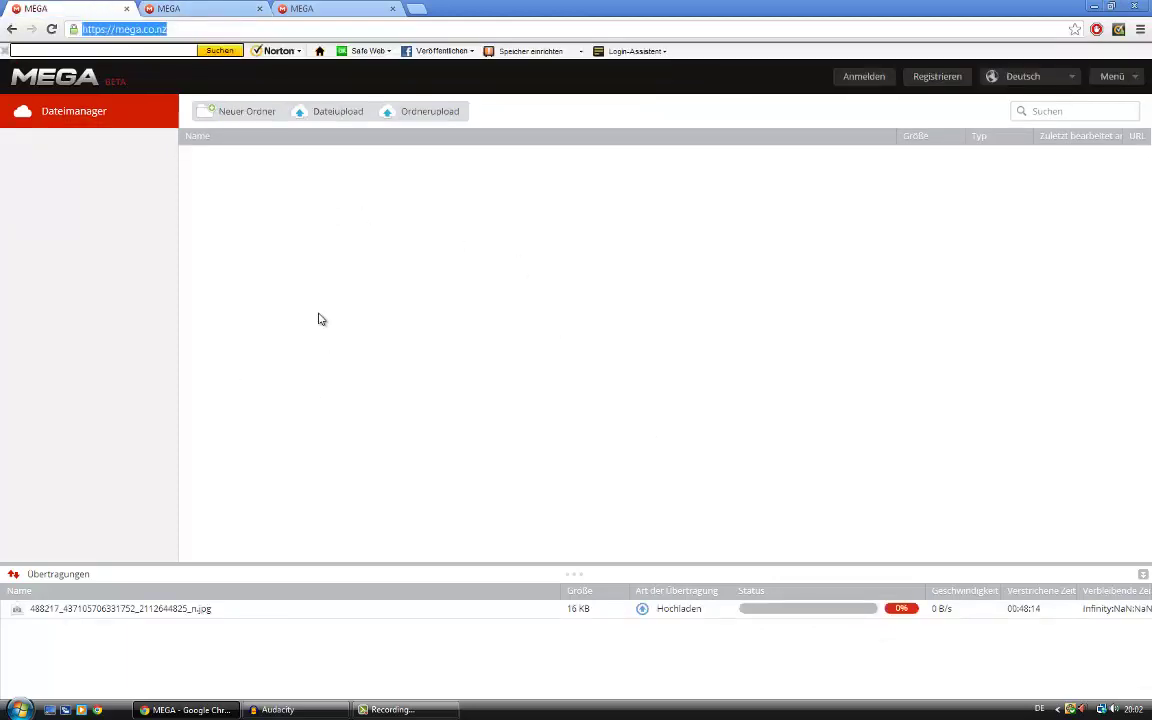
click(190, 8)
click(300, 8)
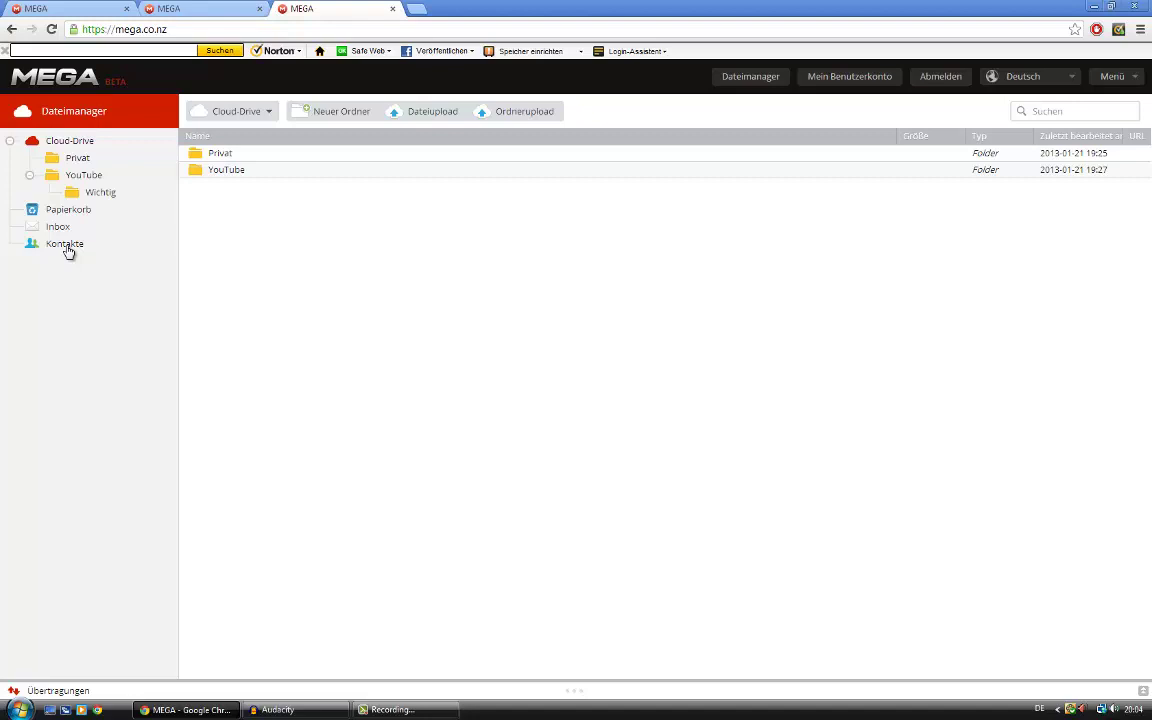
Step: Recheck the JPG upload in the logged-out MEGA session and compare it with the logged-in file manager tabs
click(190, 8)
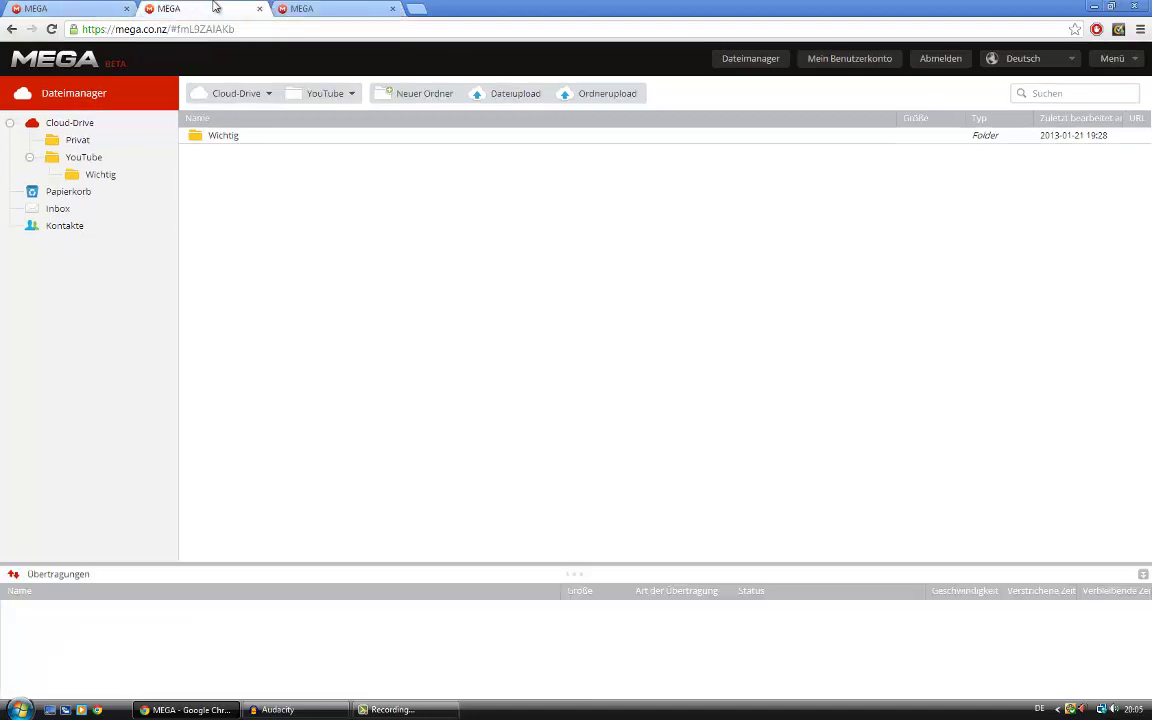
click(60, 8)
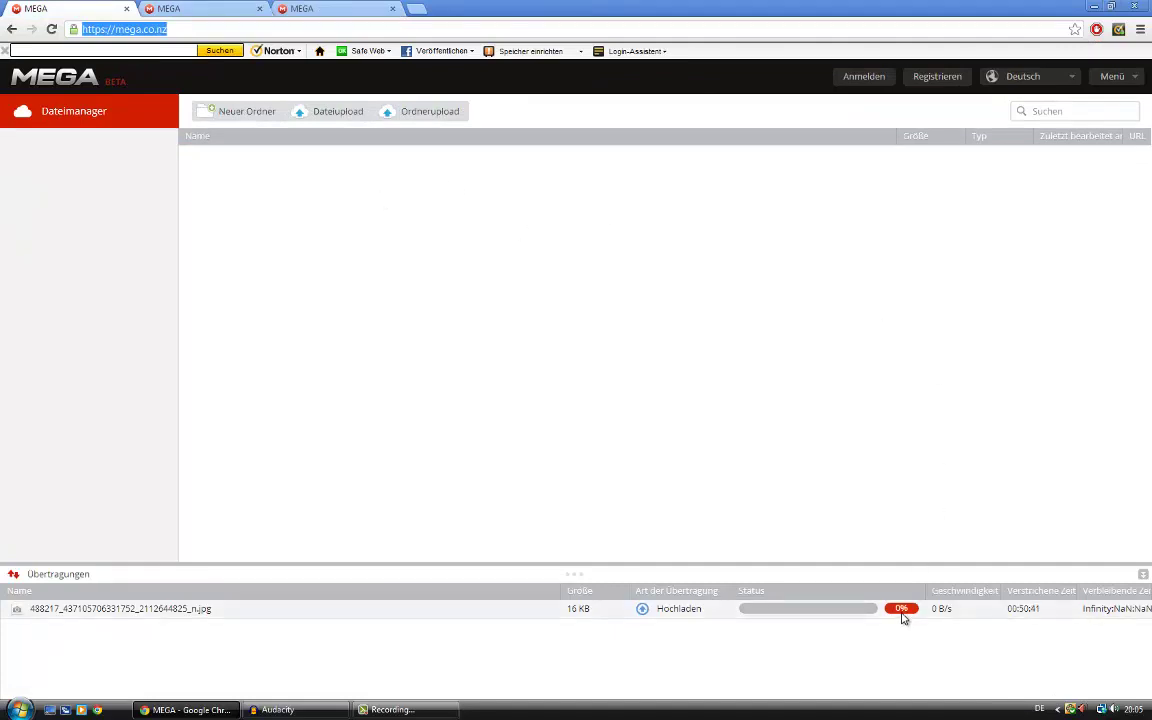
click(315, 8)
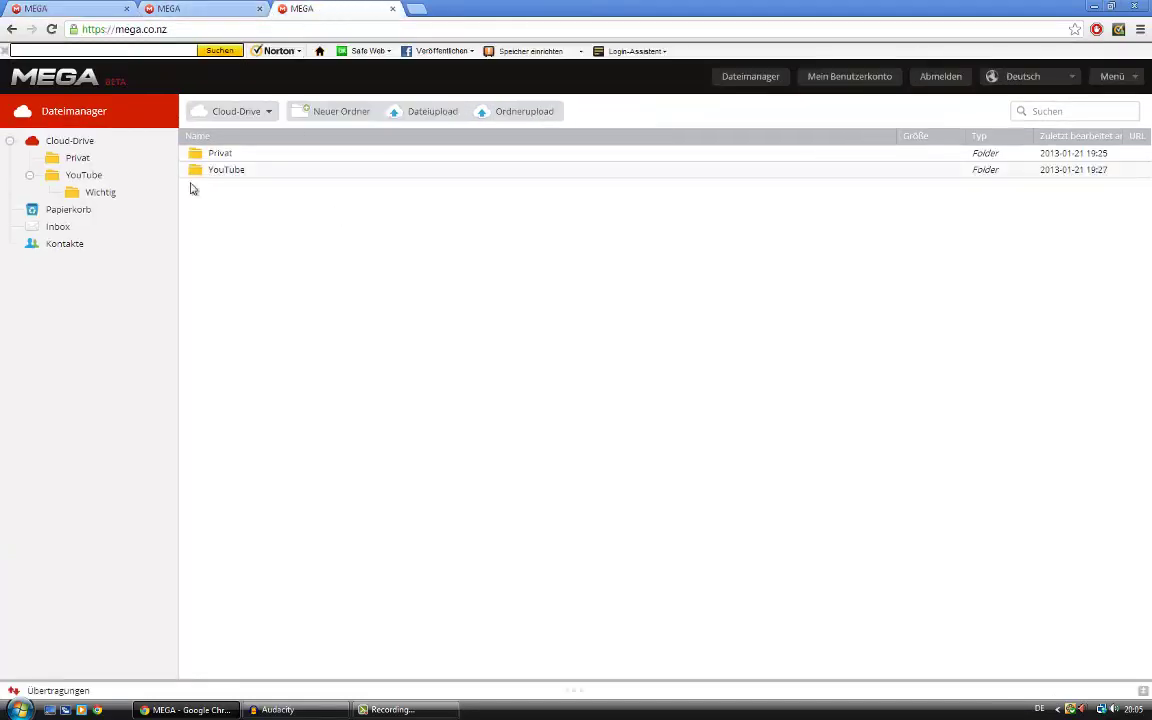
click(31, 10)
click(270, 10)
click(100, 9)
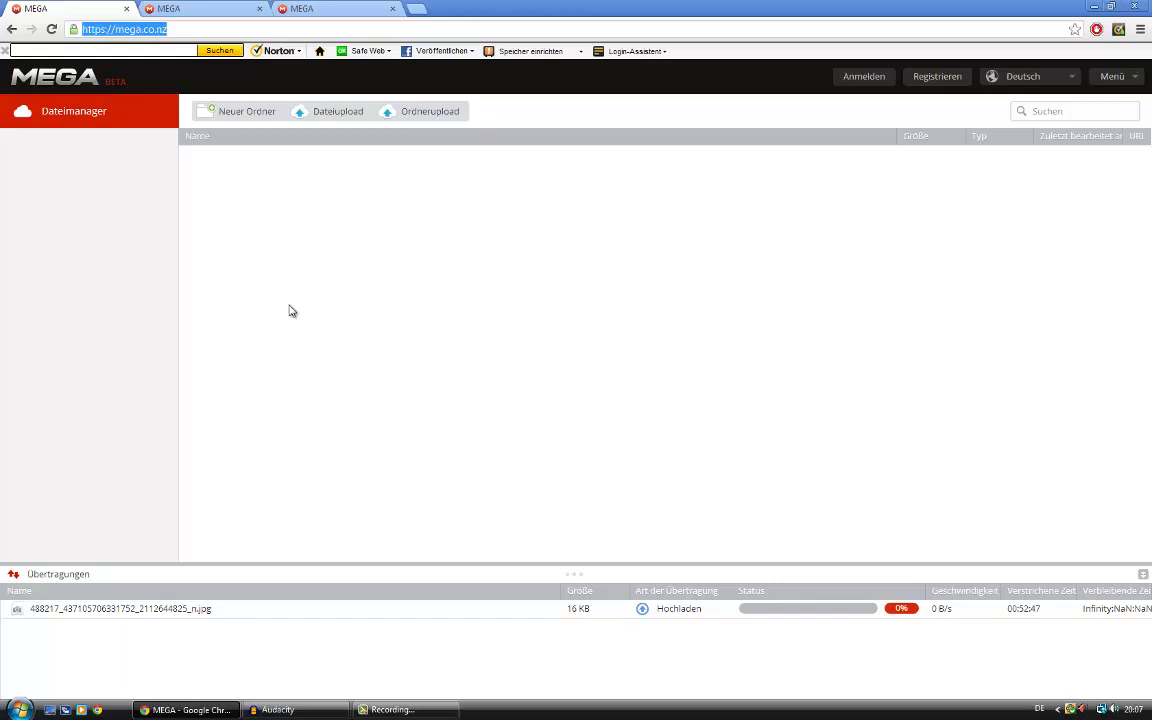
Step: Try to open the address me.ga in a new browser tab
click(416, 9)
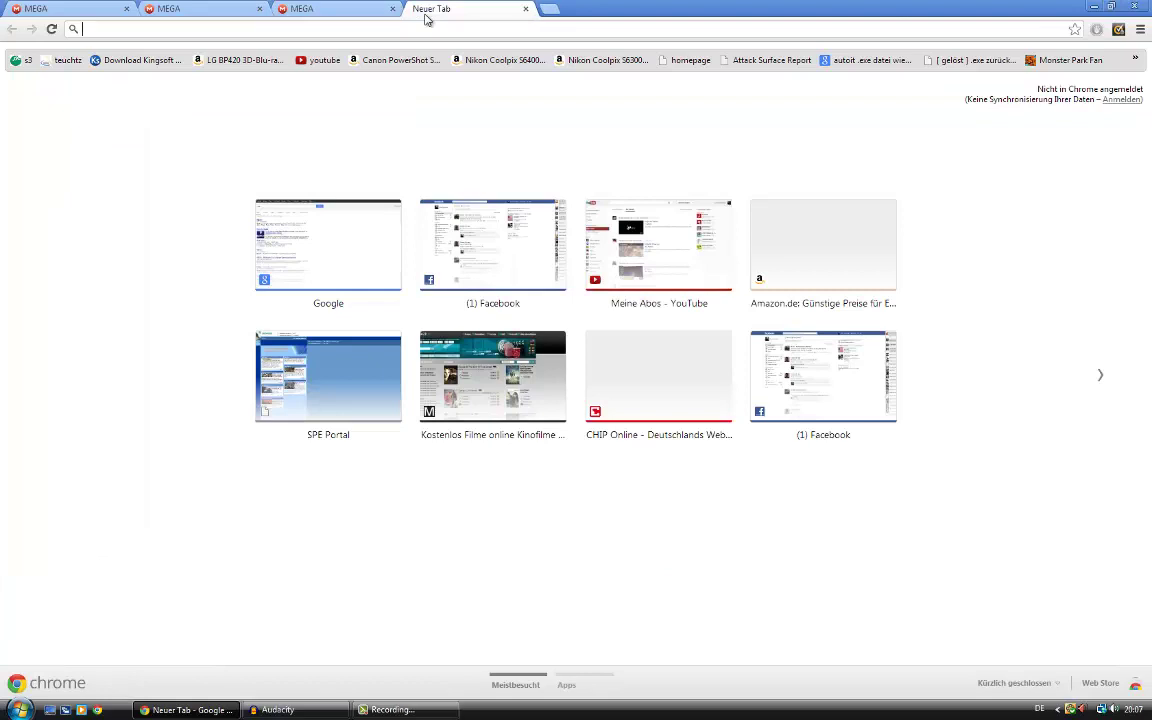
text(me.ga)
key(Return)
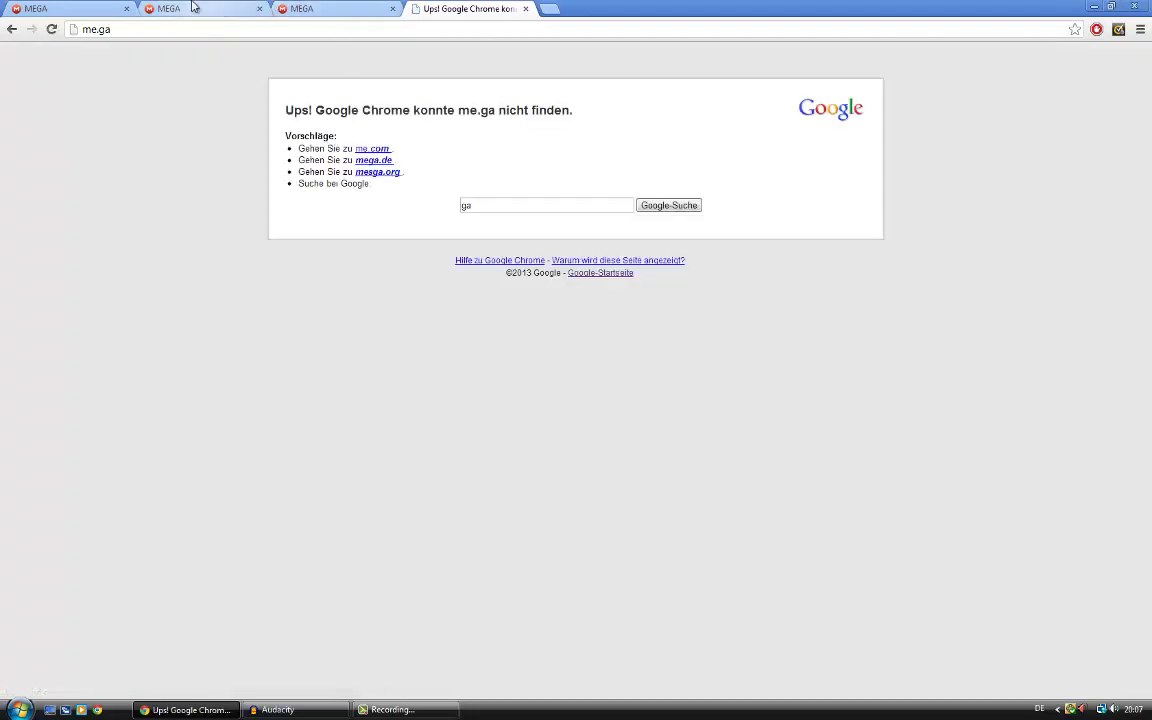
Step: Return to the logged-in MEGA session that shows the Privat and YouTube folders of the Cloud-Drive
click(193, 6)
click(70, 8)
click(229, 6)
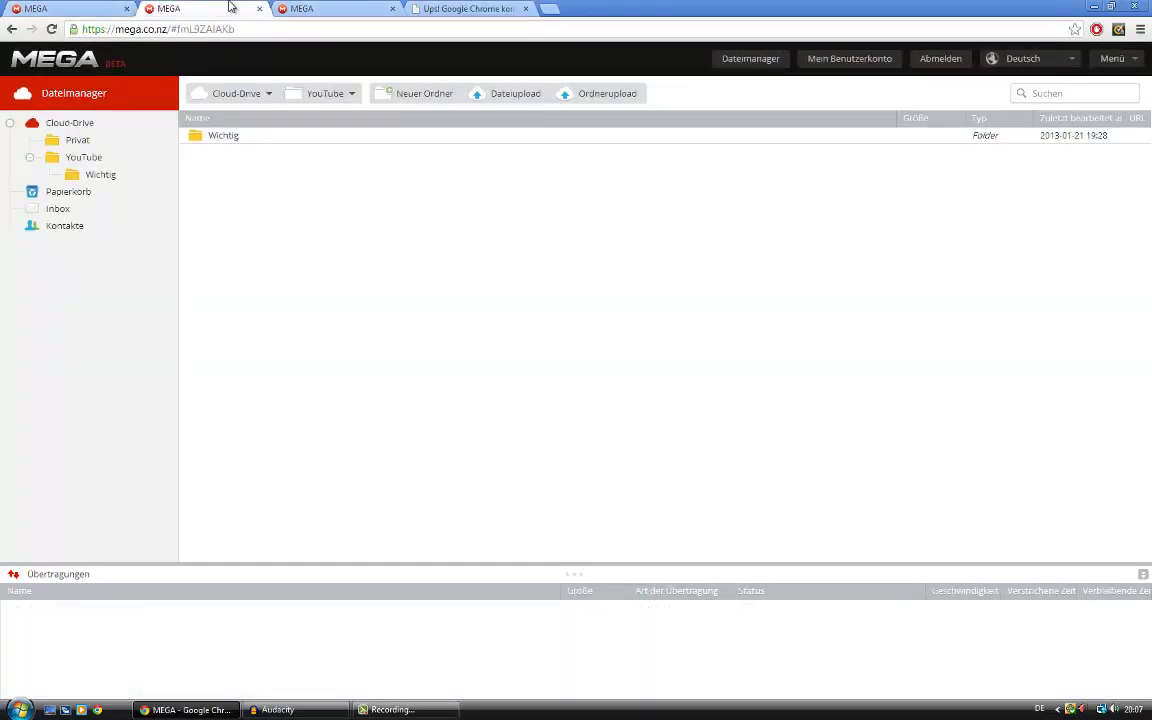
click(297, 7)
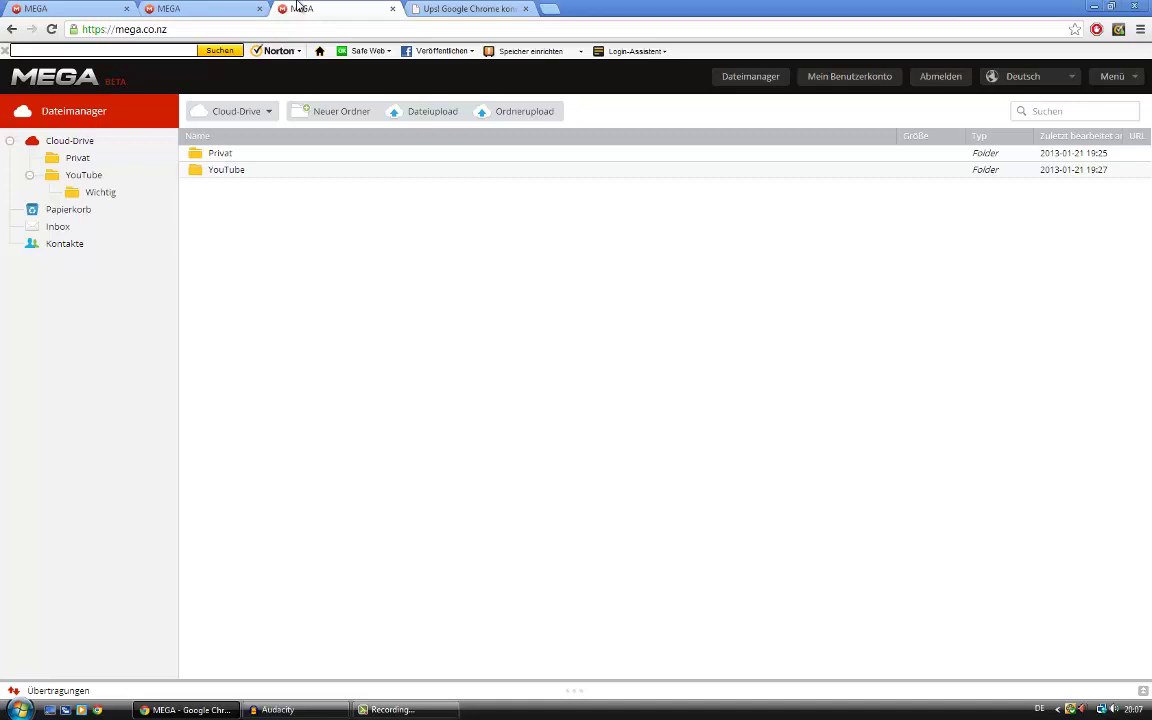
click(165, 29)
click(152, 31)
drag(170, 30, 73, 30)
click(301, 296)
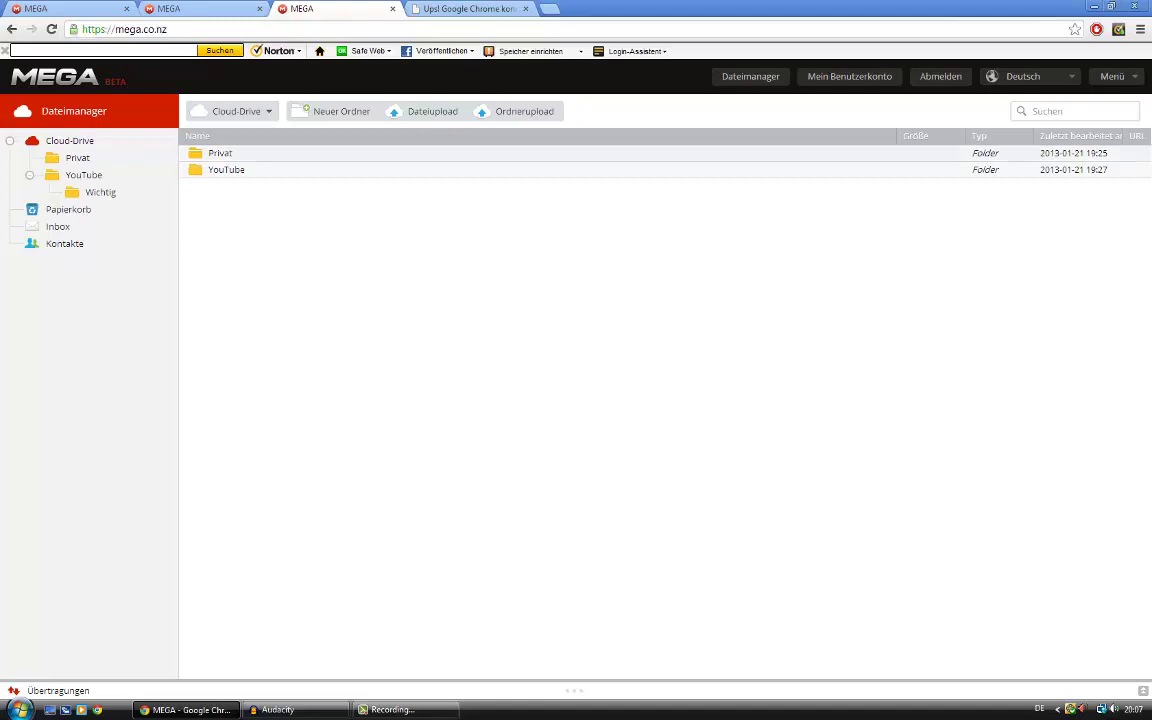
mouse_move(964, 79)
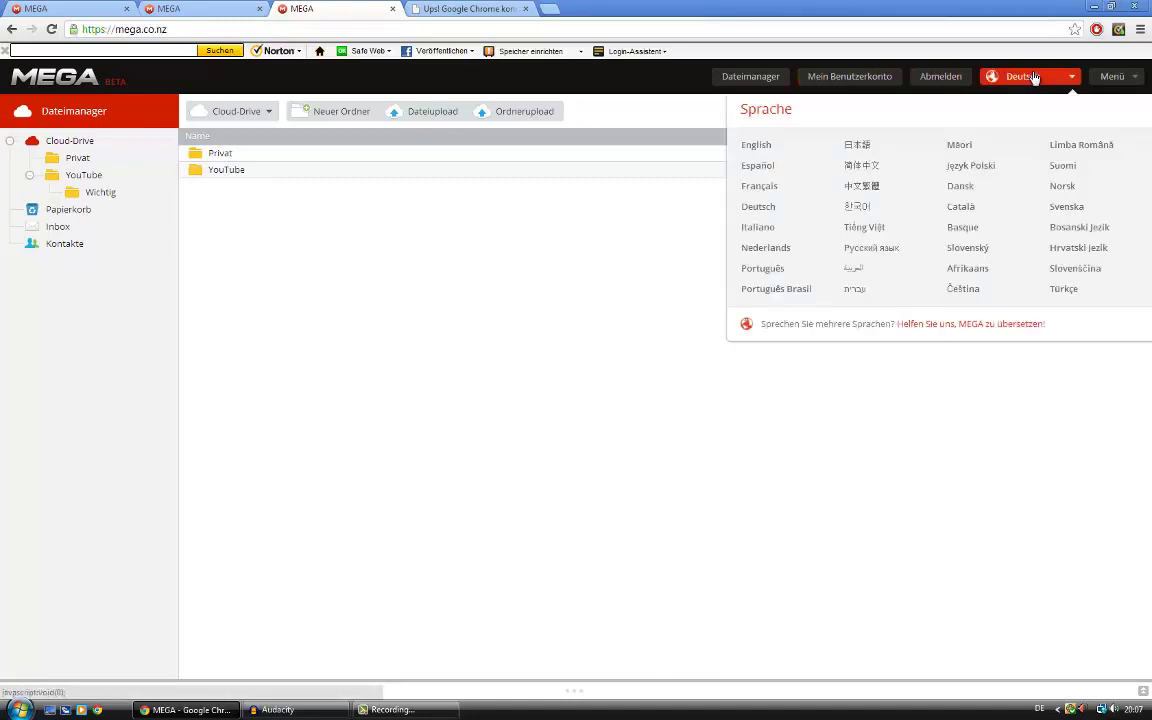
click(177, 30)
click(177, 30)
drag(177, 30, 78, 30)
click(417, 230)
Step: Look through MEGA's list of interface languages and the entries of its main site menu
mouse_move(1040, 84)
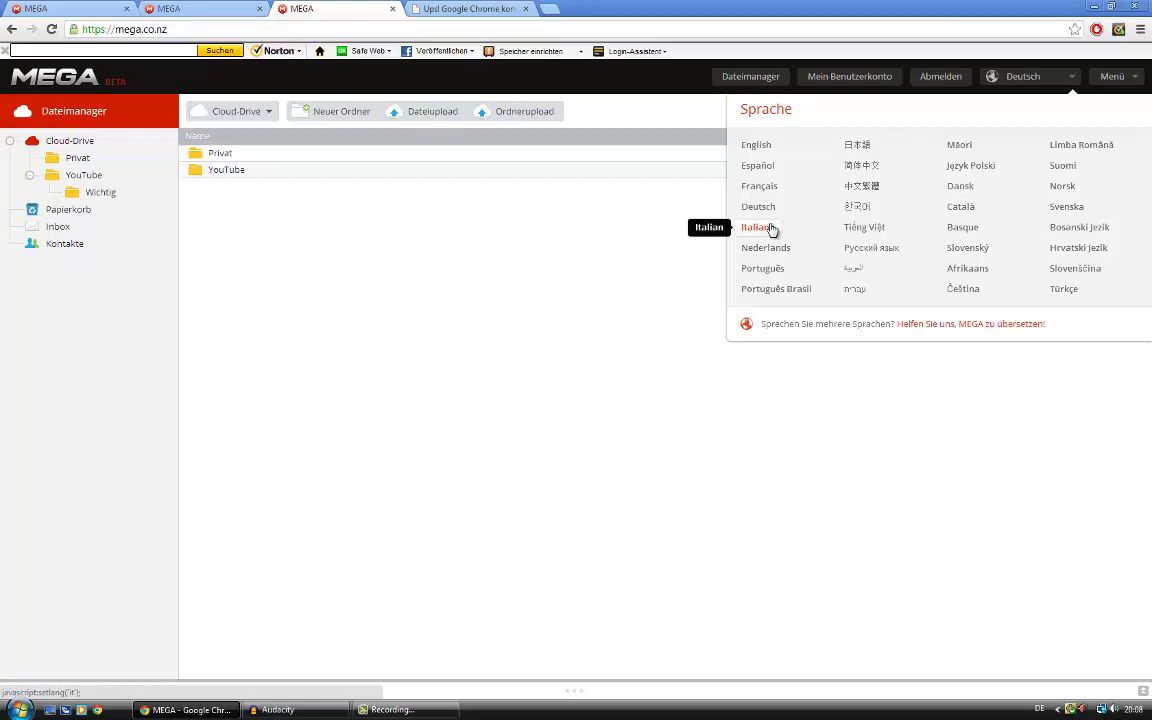
click(1111, 77)
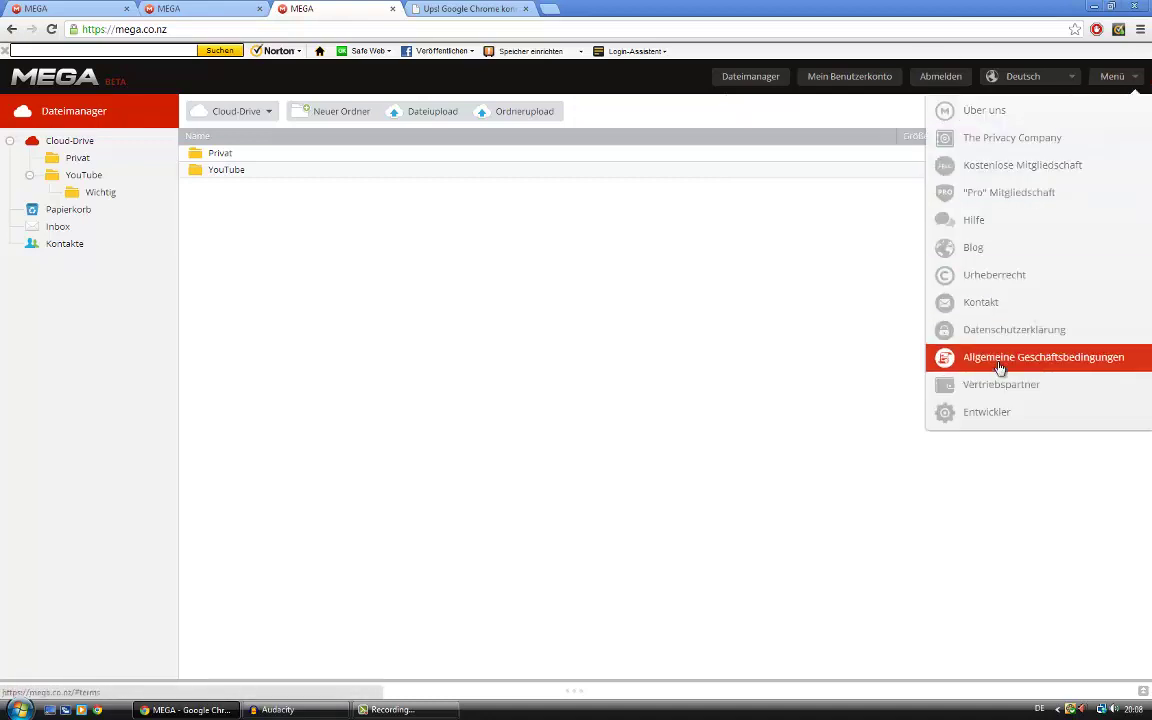
click(1025, 80)
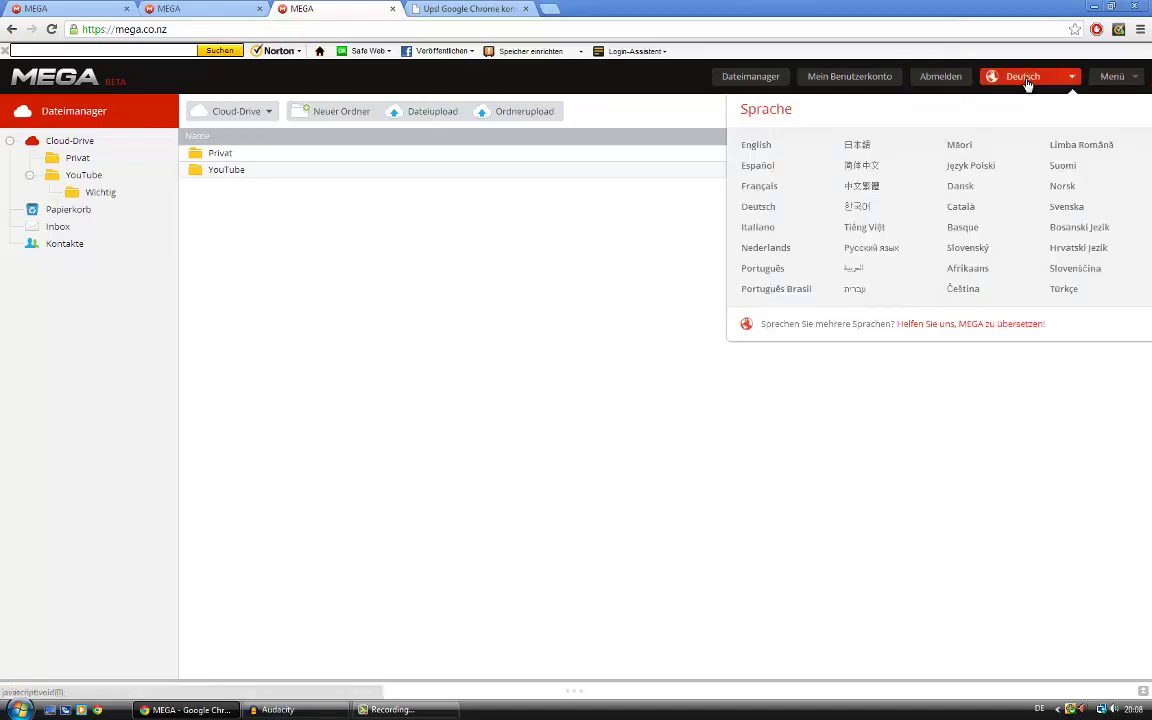